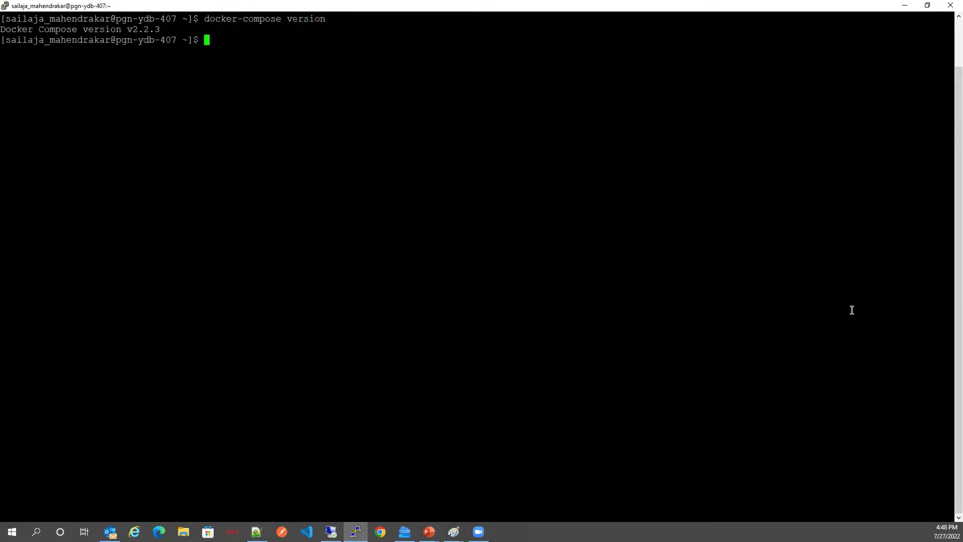
Clone the iDRAC-Telemetry-Reference-Tools repository and change into its folder.
right_click(731, 339)
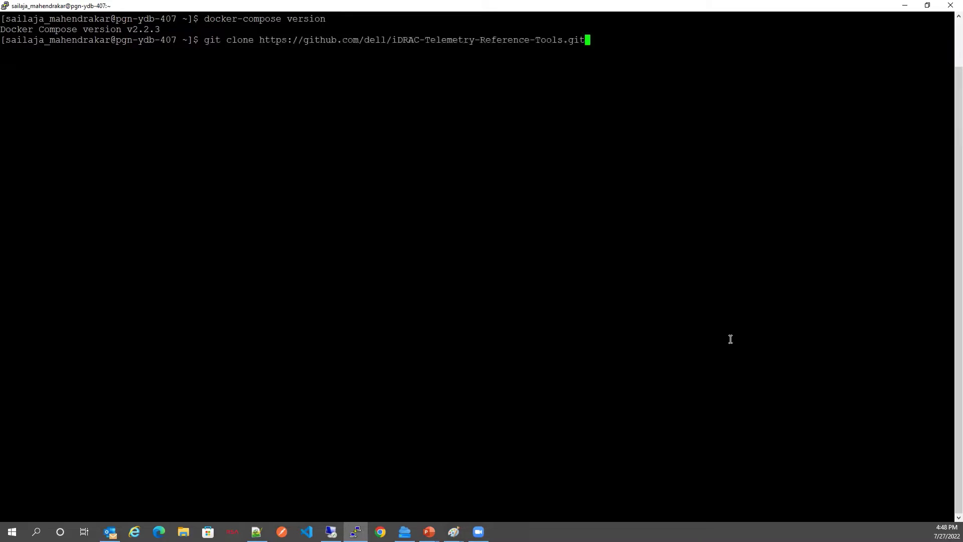
key("Return")
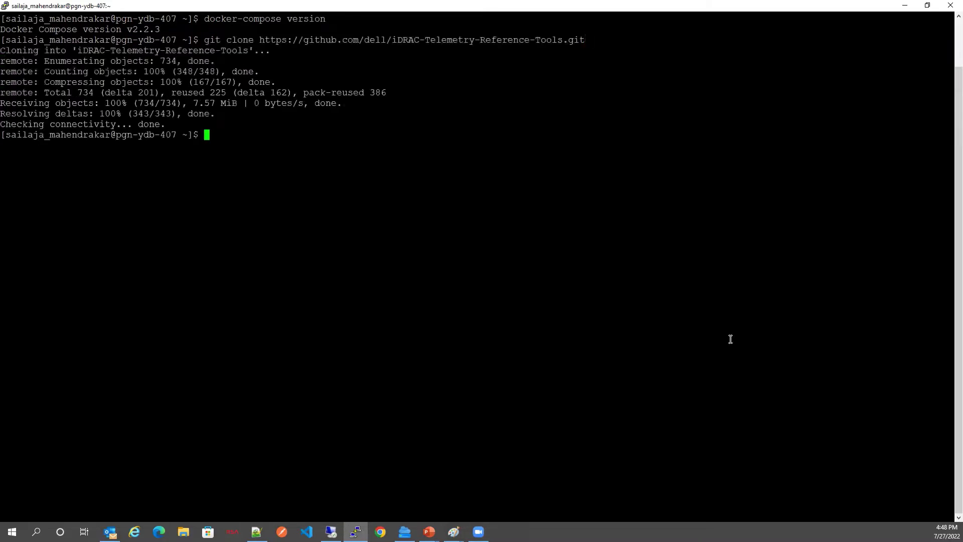
type("cd i")
key("Tab")
key("Return")
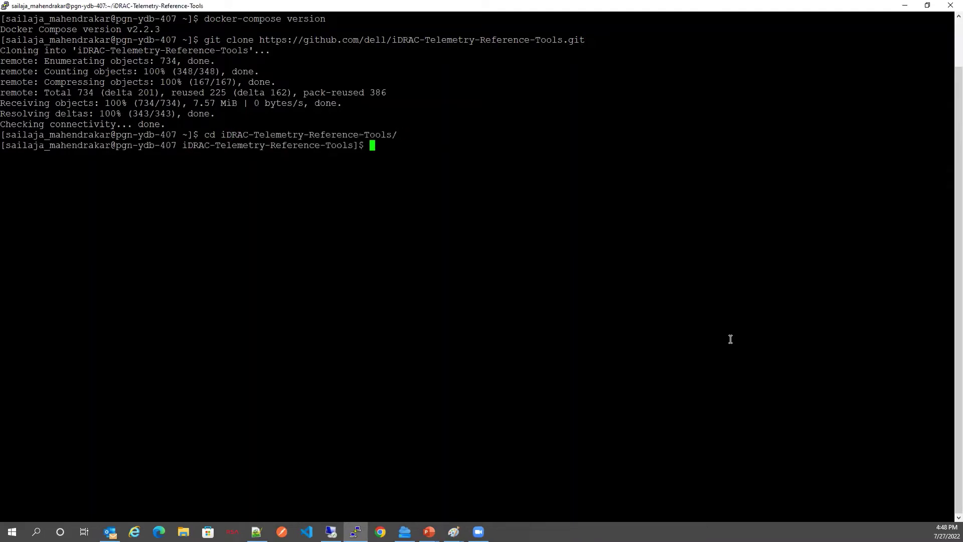
List the docker-compose-files folder with ls -lrt, showing its seven setup files.
type("ls -lrt docker-compo")
key("Tab")
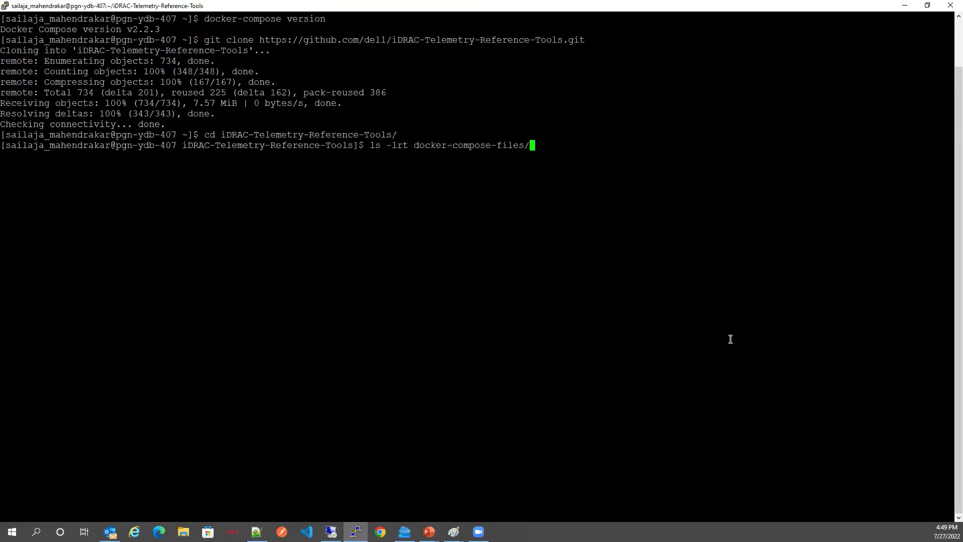
key("Return")
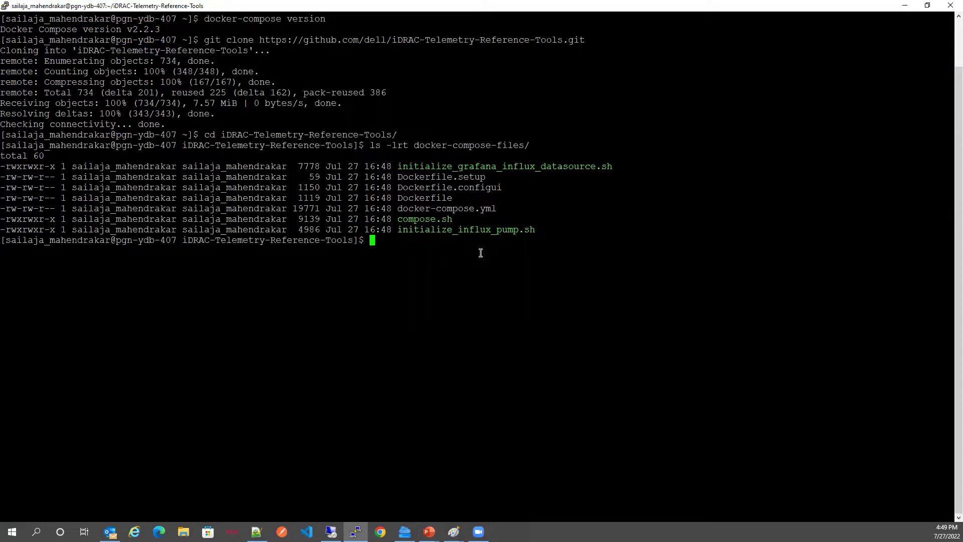
Show the usage help with ./docker-compose-files/compose.sh -h.
key("Up")
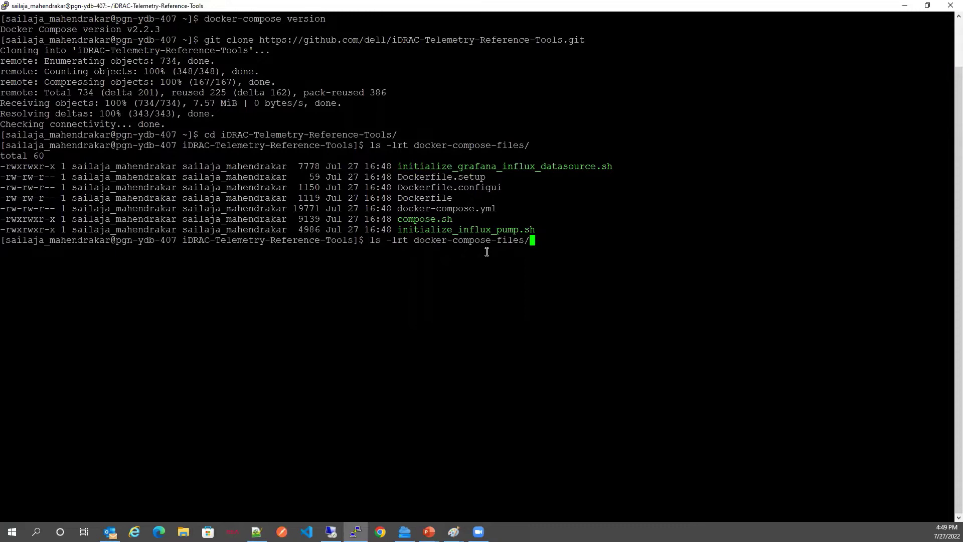
type("comp")
key("Tab")
key("Home")
key("Delete")
key("Delete")
key("Delete")
key("Delete")
key("Delete")
key("Delete")
key("Delete")
key("Delete")
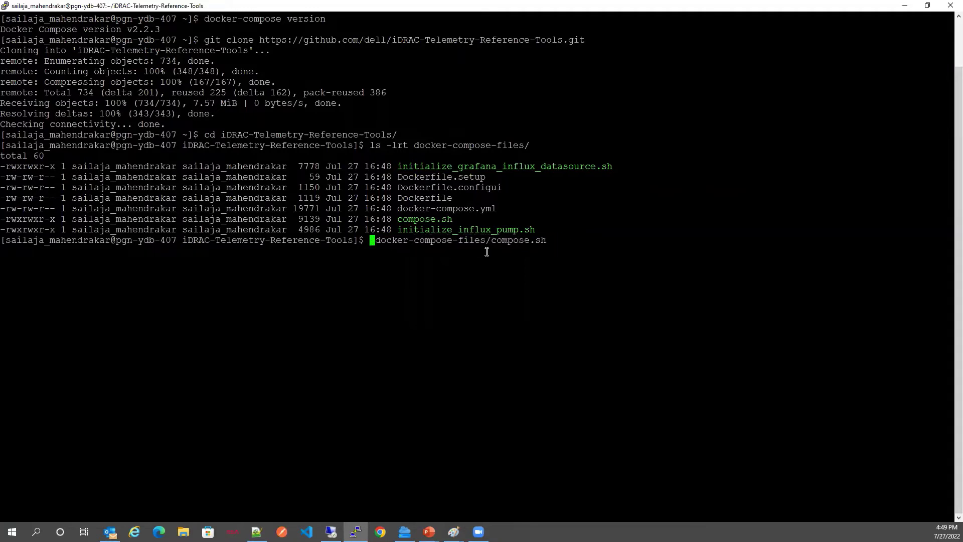
type("./")
key("End")
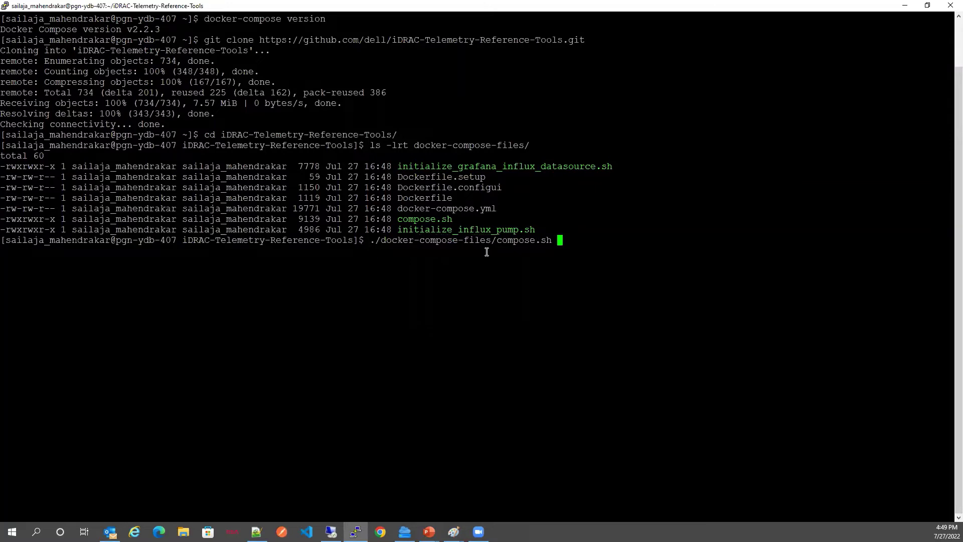
type("-h")
key("Return")
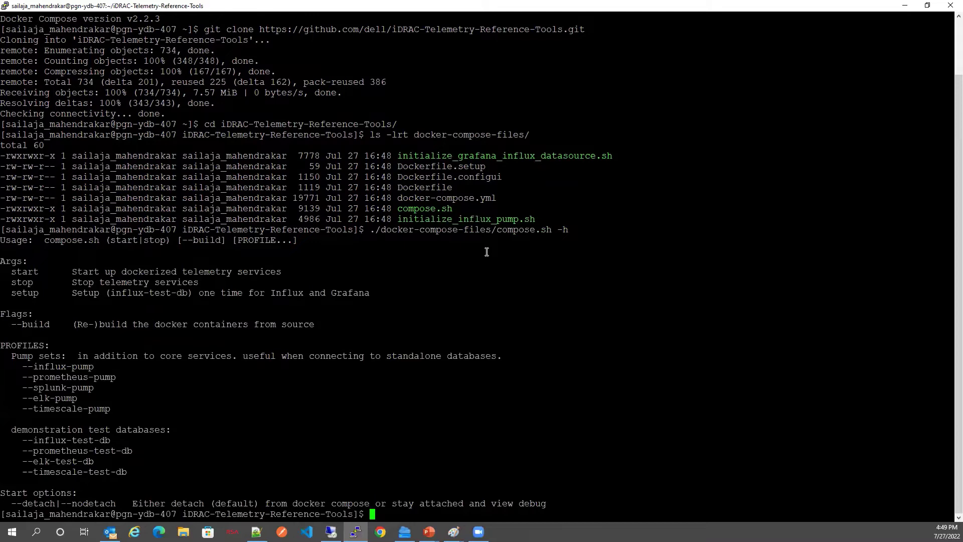
Run compose.sh setup --influx-test-db to set up the Influx pump and Grafana dashboards.
key("Up")
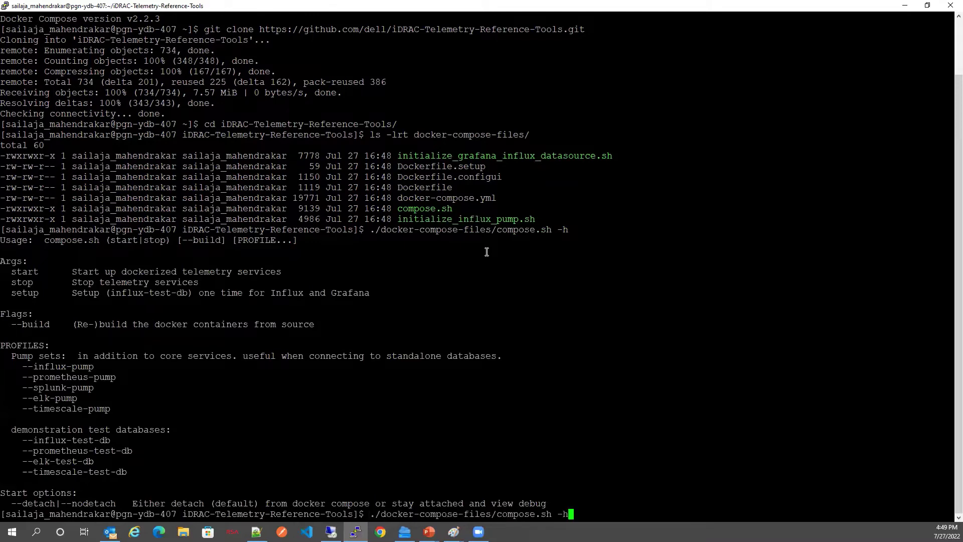
key("BackSpace")
key("BackSpace")
type("setup --influx-test-")
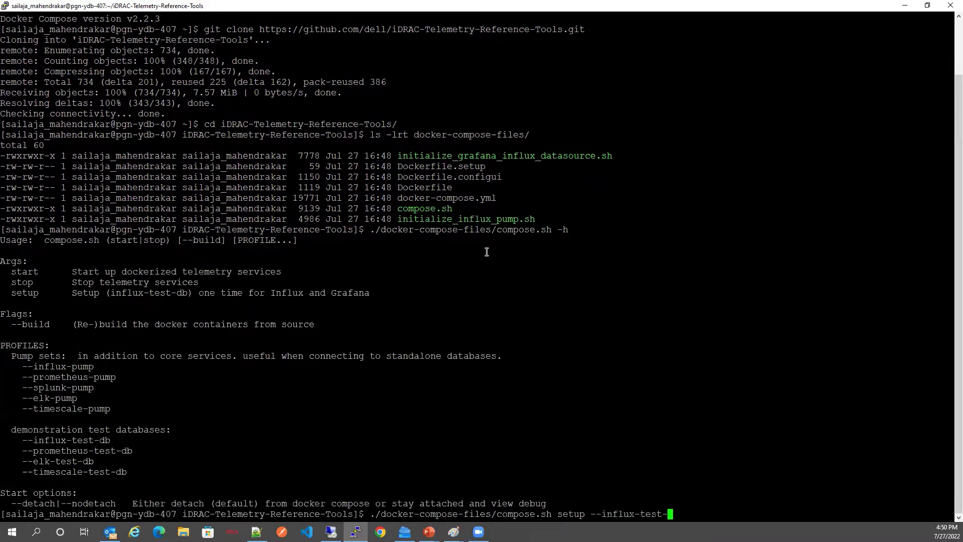
type("db")
key("Return")
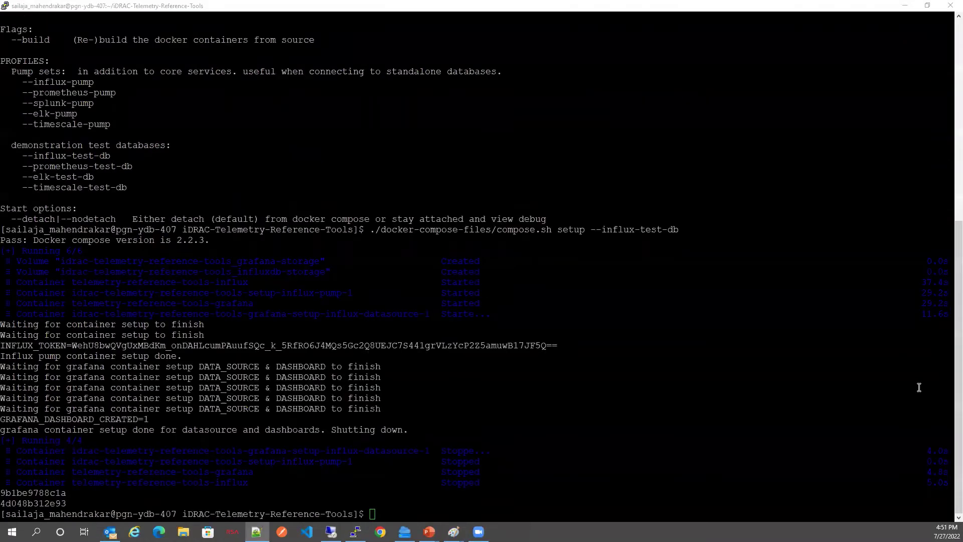
Run compose.sh start --influx-test-db to start the nine telemetry containers.
left_click(903, 400)
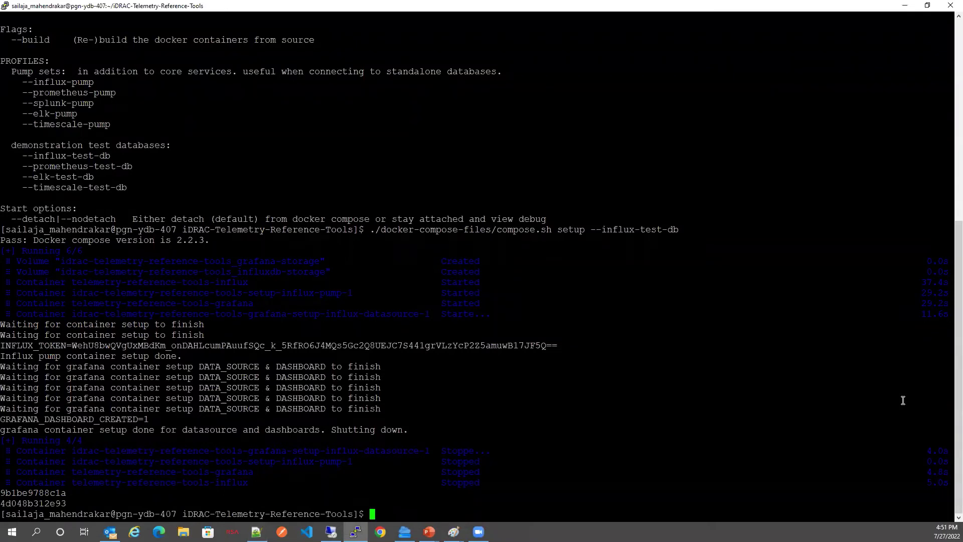
key("Up")
key("Left")
key("Left")
key("Left")
key("Left")
key("Left")
key("Left")
key("Left")
key("Left")
key("Left")
key("Left")
key("Left")
key("Left")
key("Left")
key("Left")
key("Left")
key("Left")
key("Left")
key("Left")
key("Left")
key("Left")
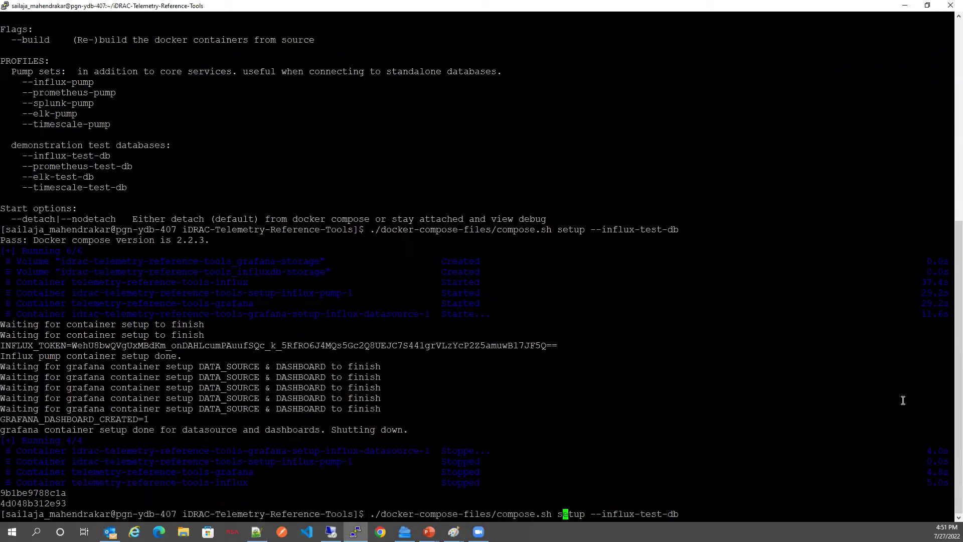
key("Delete")
key("Delete")
key("Delete")
key("Delete")
key("Delete")
type("tart")
key("Return")
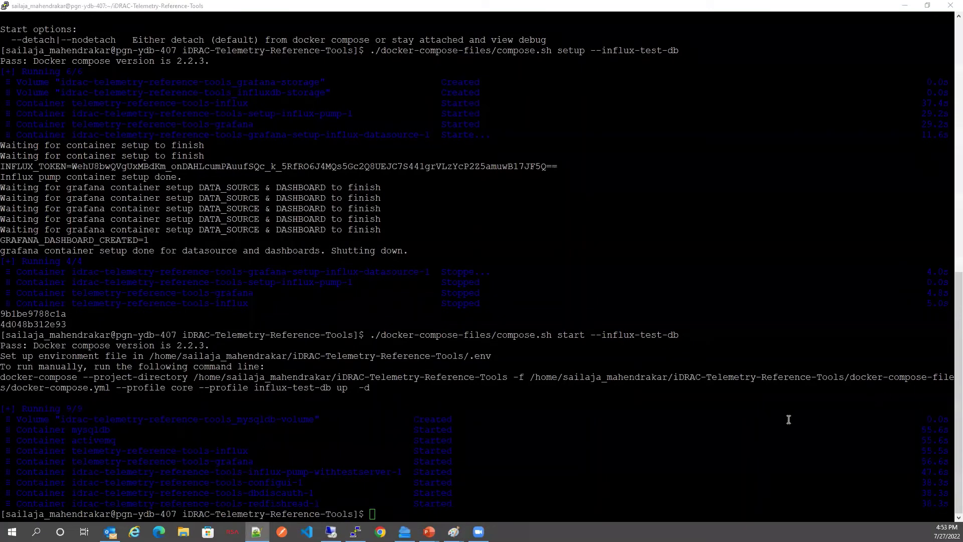
Run docker ps -a to confirm every container is up.
left_click(788, 420)
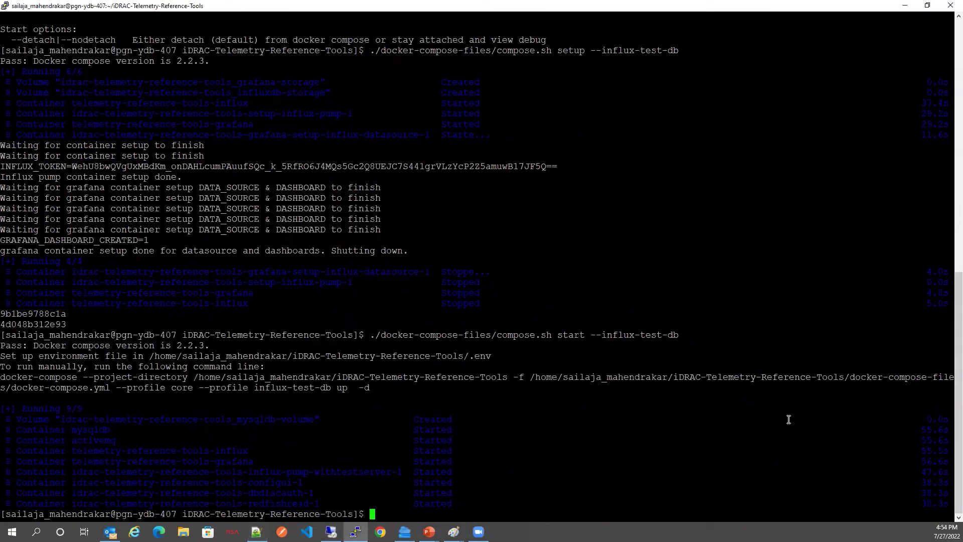
type("docker ps -a")
key("Return")
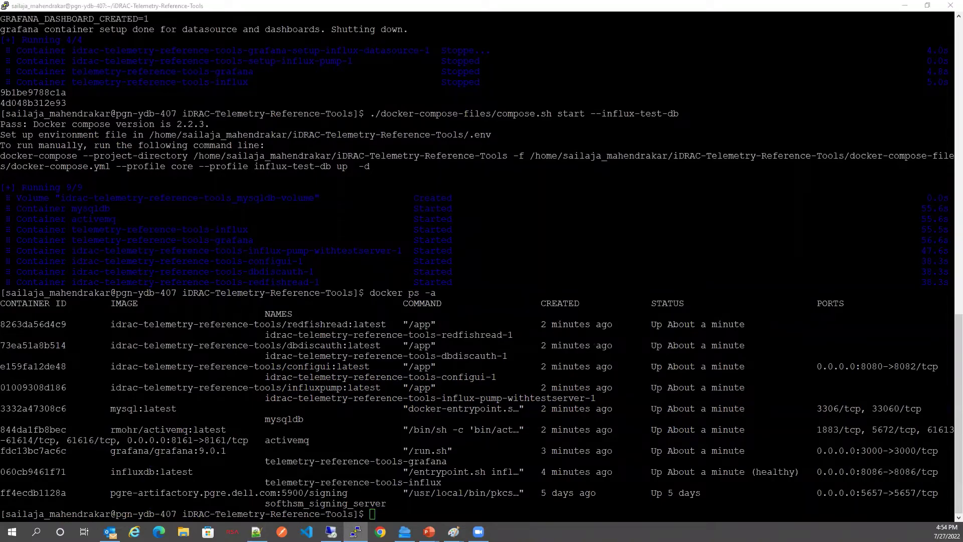
On the remote desktop, load localhost:8080 in Firefox's address bar.
key("alt+Tab")
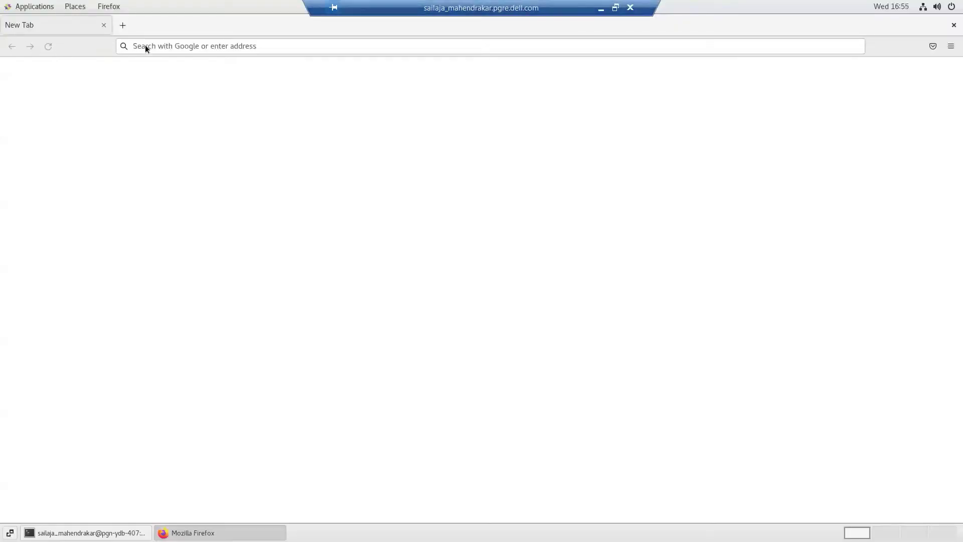
left_click(146, 45)
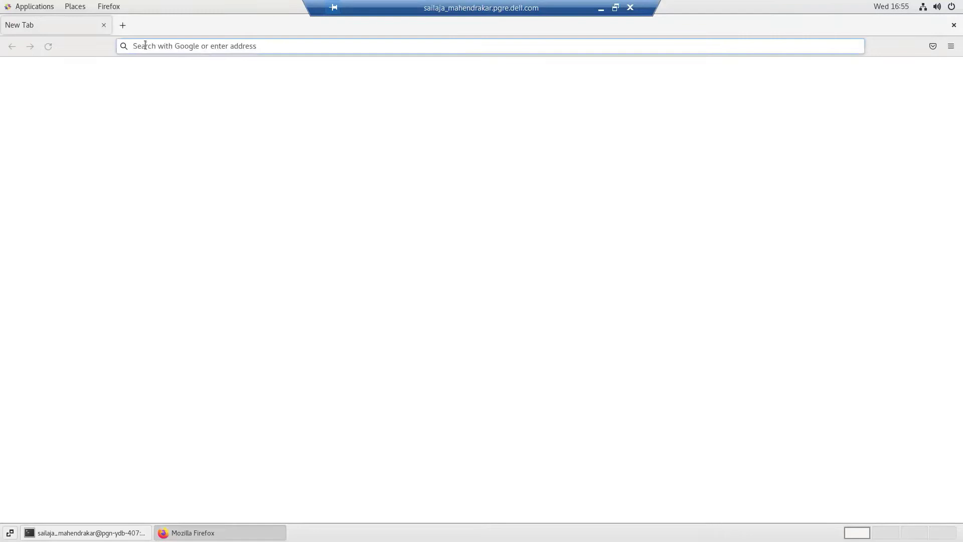
type("localhost:8080")
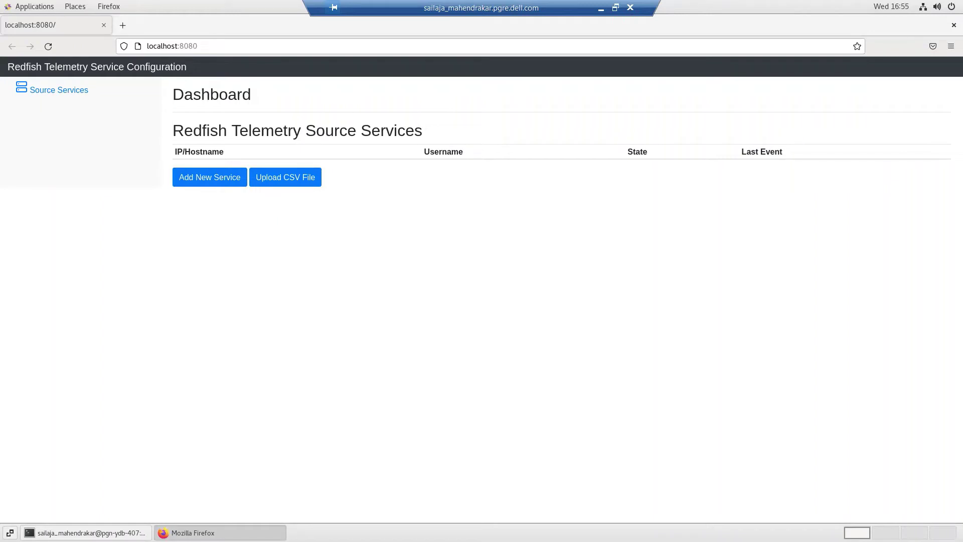
Upload the CSV file of iDRAC addresses and acknowledge the processing-complete alert.
left_click(285, 178)
left_click(281, 179)
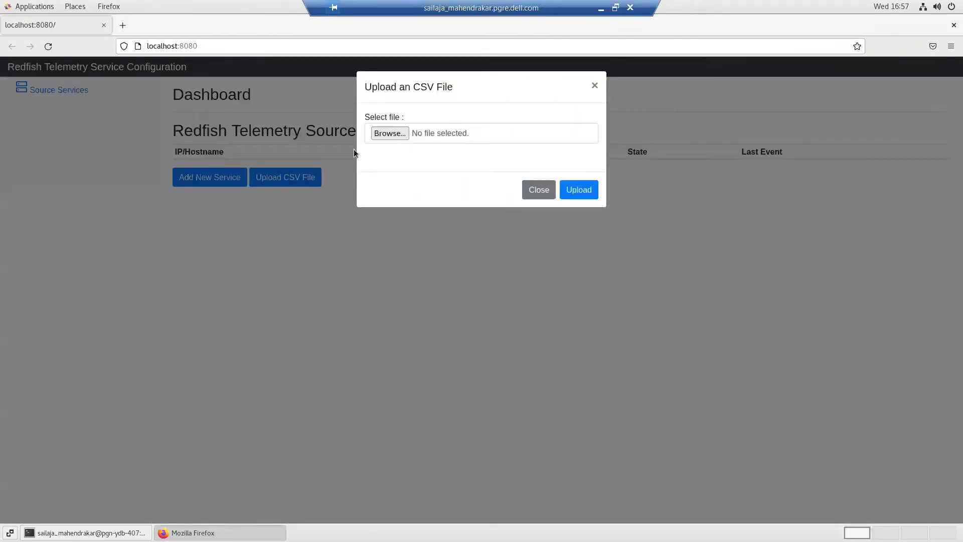
left_click(398, 135)
left_click(579, 188)
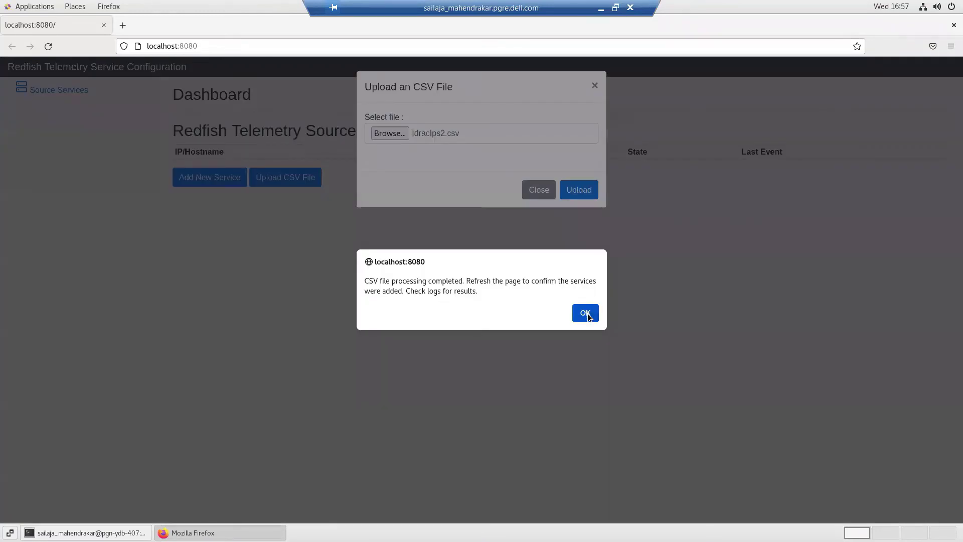
left_click(586, 314)
Reload the dashboard until the four Running source services are listed.
left_click(440, 47)
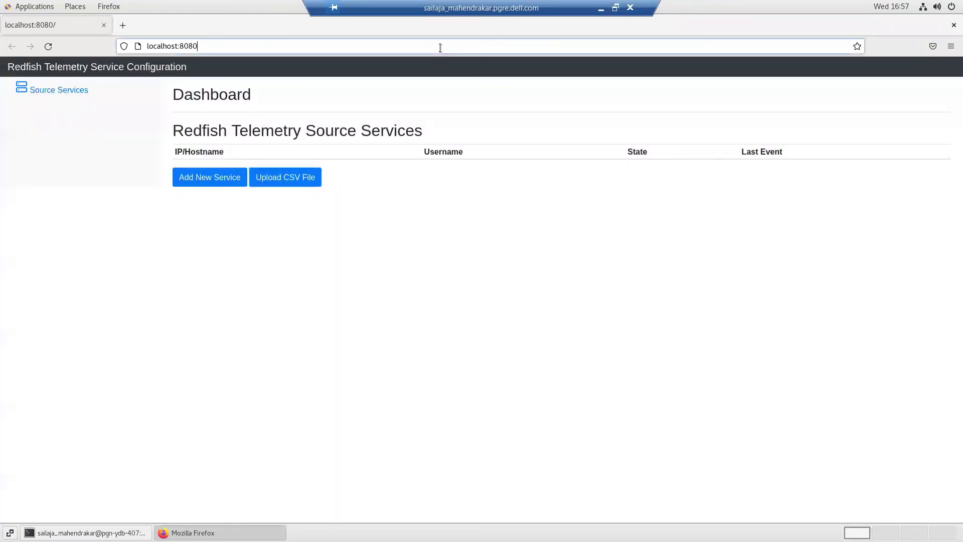
key("Return")
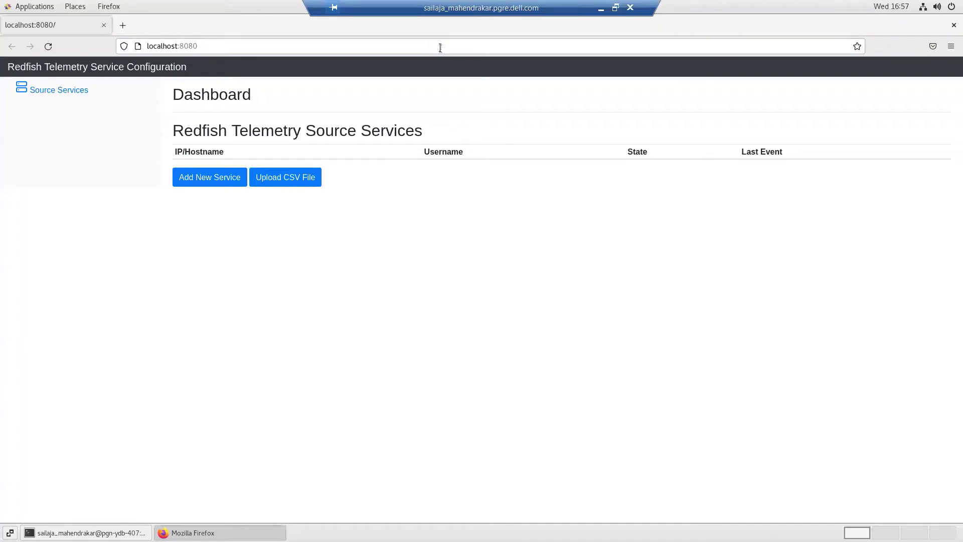
left_click(436, 46)
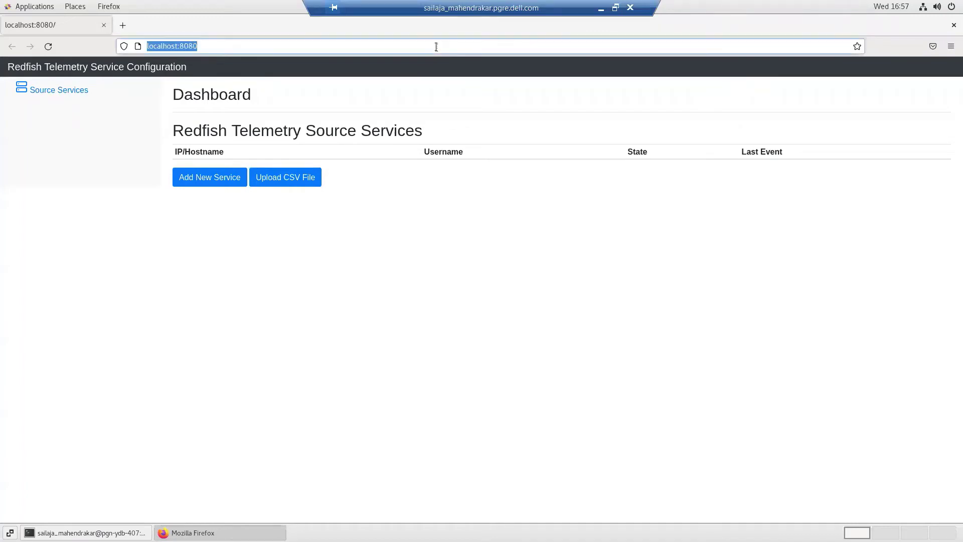
key("Return")
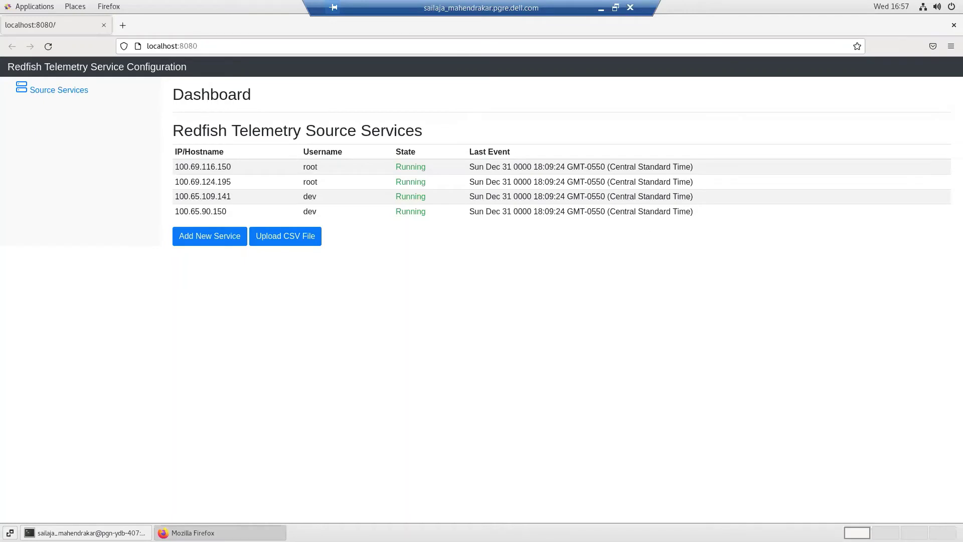
Load localhost:3000 in a new Firefox tab to reach the Grafana login.
left_click(123, 26)
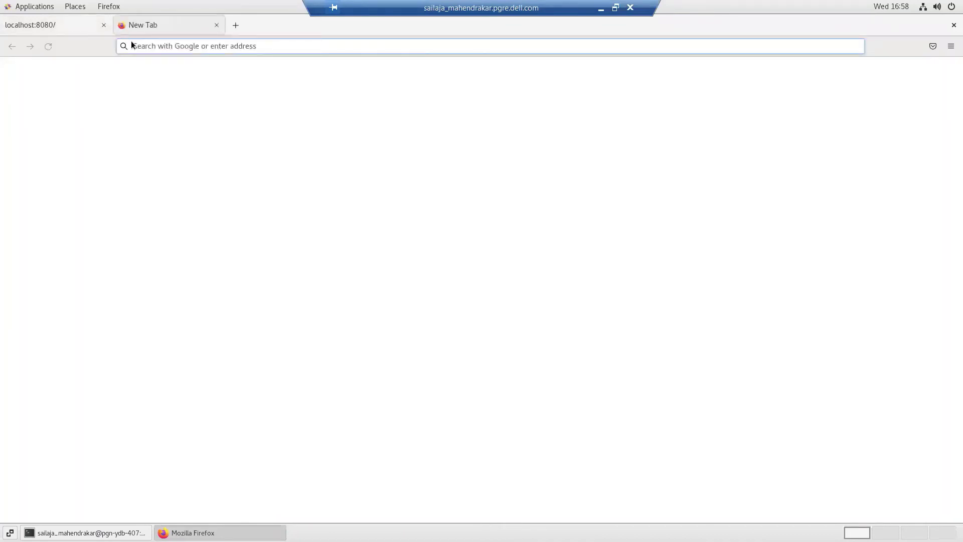
type("loca")
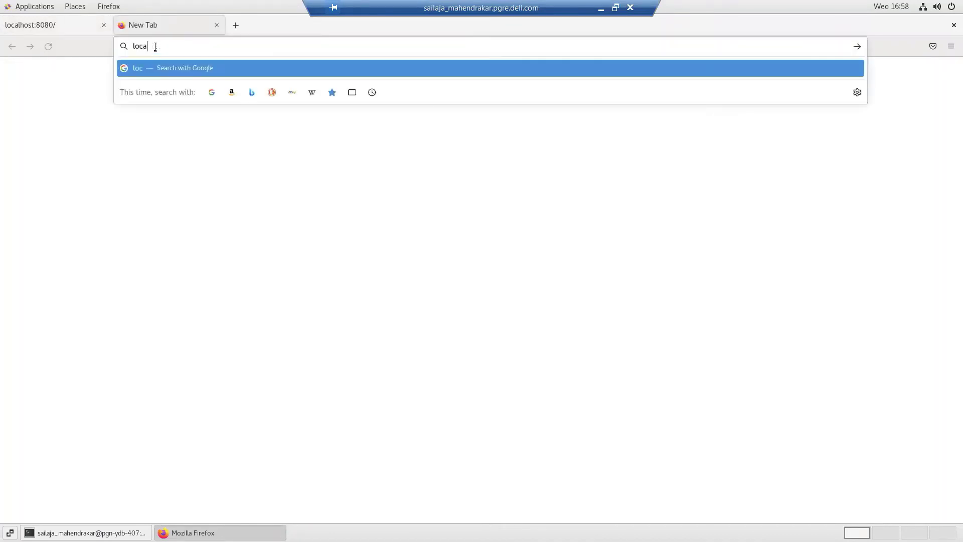
type("lhost")
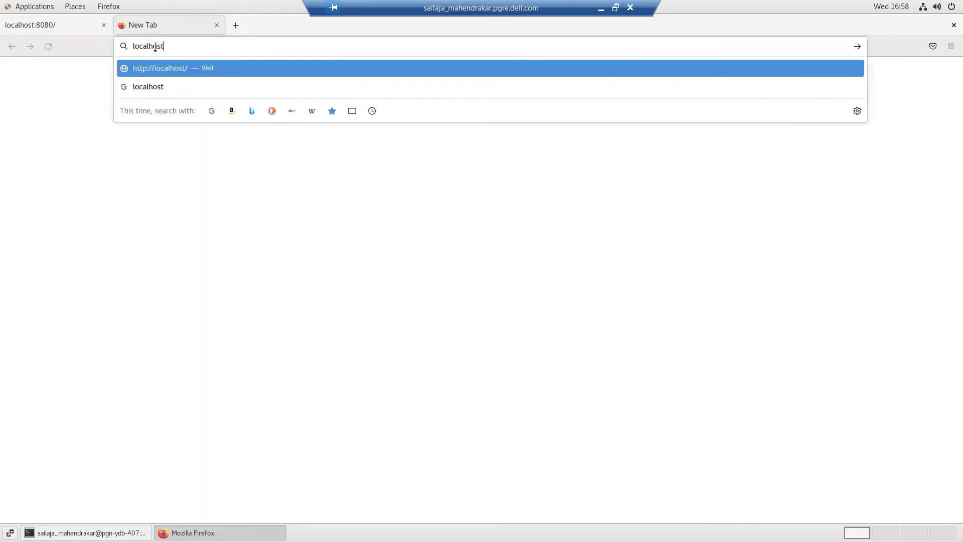
type(":3000")
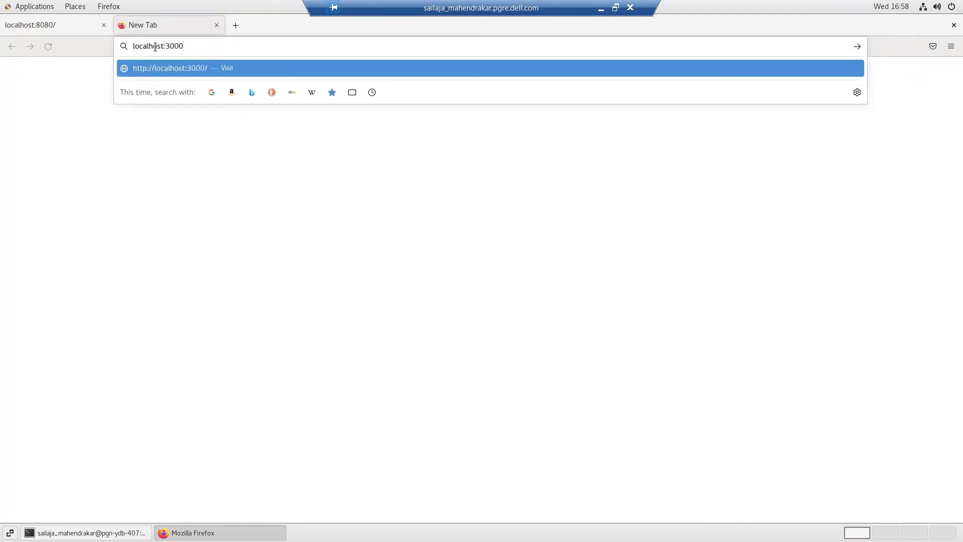
key("Return")
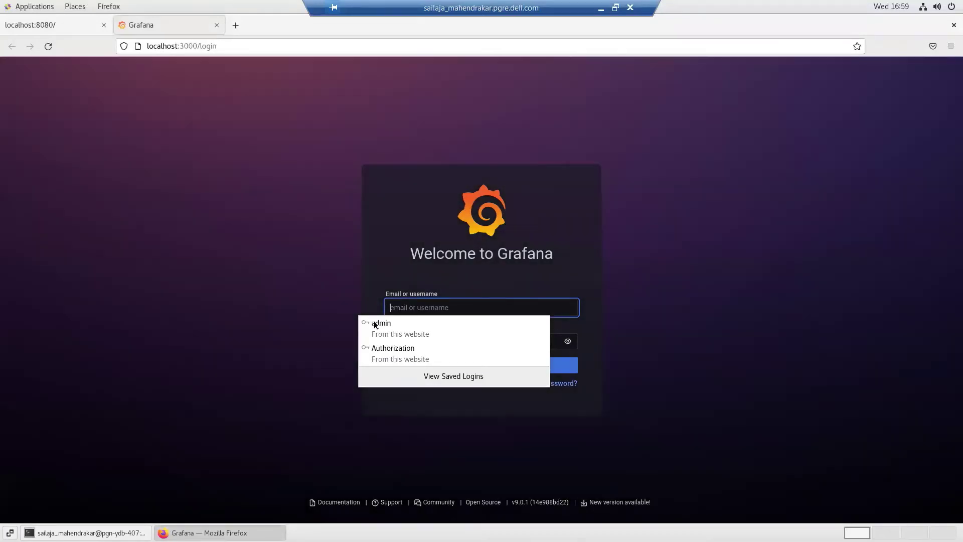
Log in to Grafana with the saved autofill credentials and skip the new-password prompt.
left_click(374, 322)
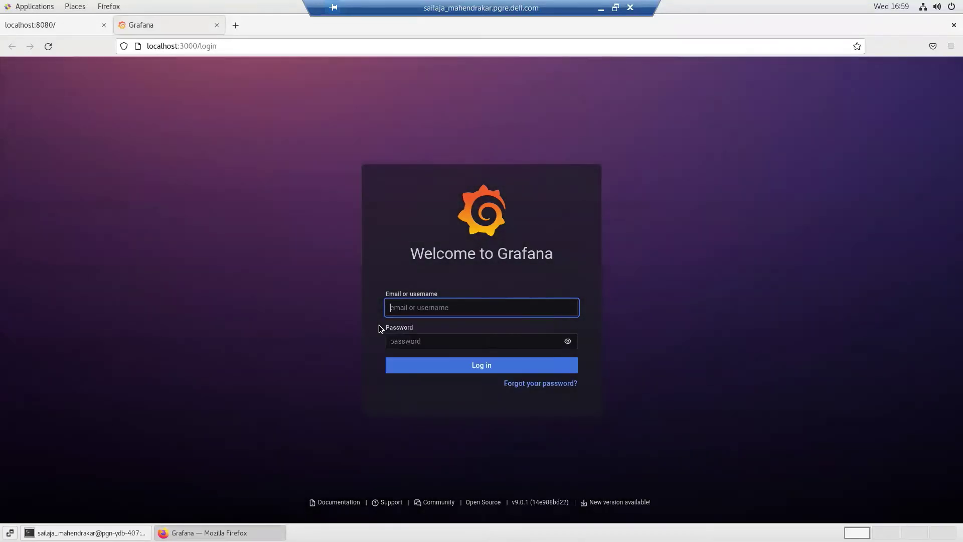
left_click(426, 364)
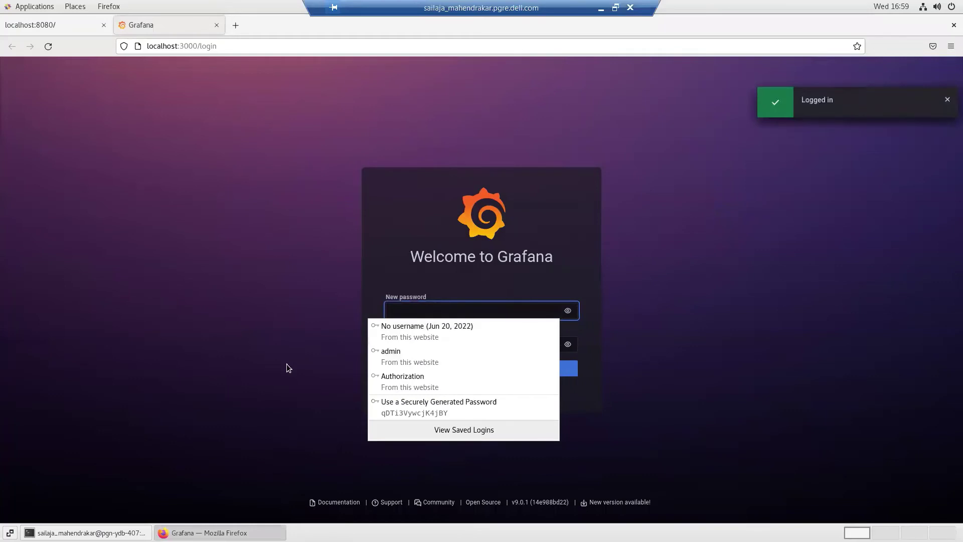
left_click(395, 391)
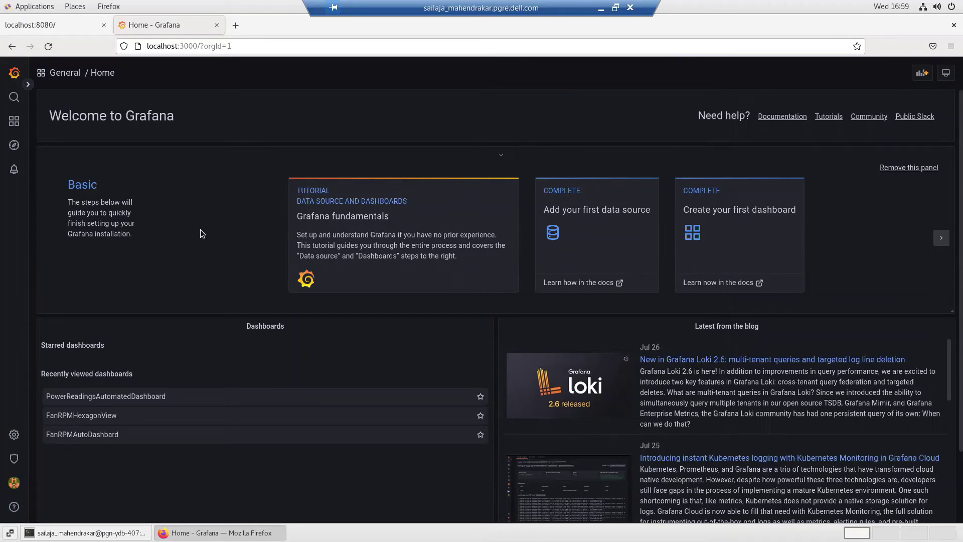
Open FanRPMAutoDashboard from the General folder and drag its graph panel larger.
left_click(62, 73)
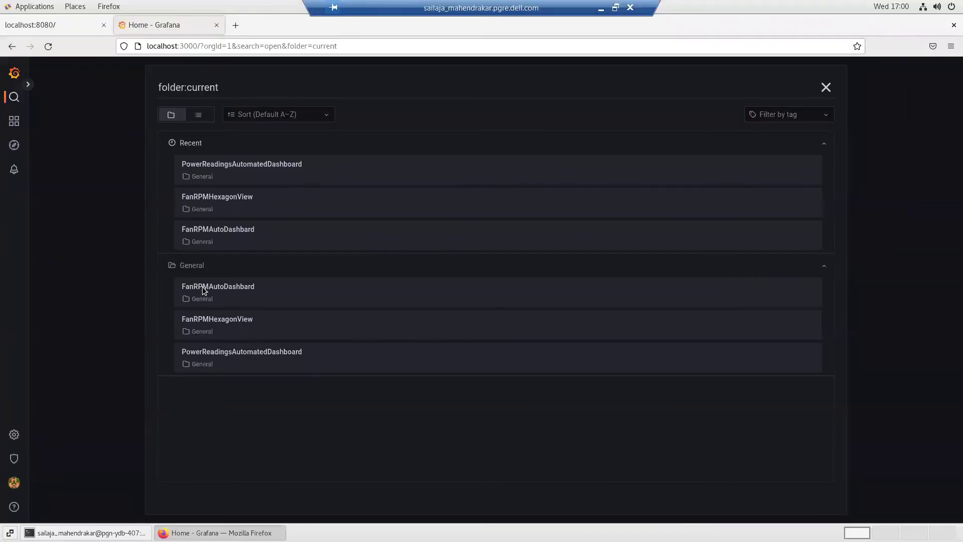
left_click(202, 287)
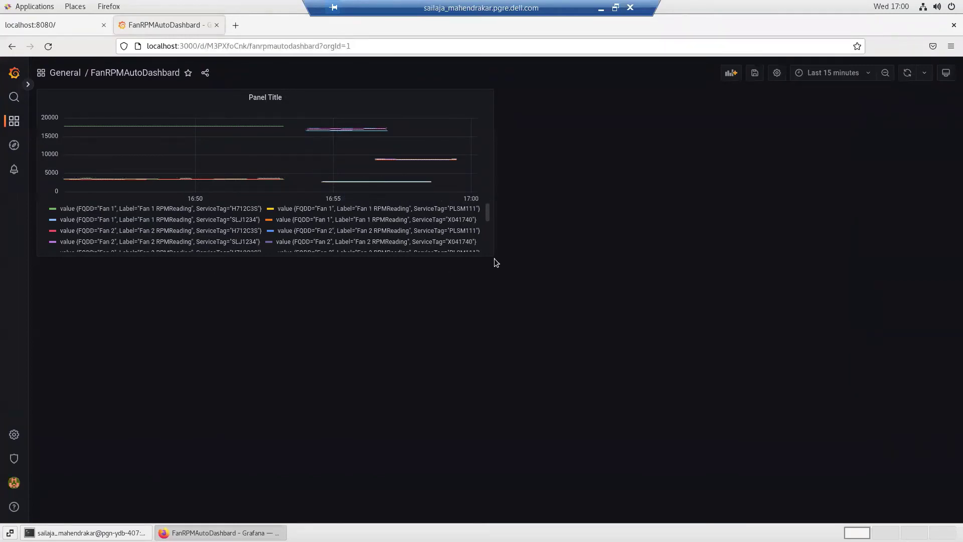
left_click_drag(489, 253, 803, 446)
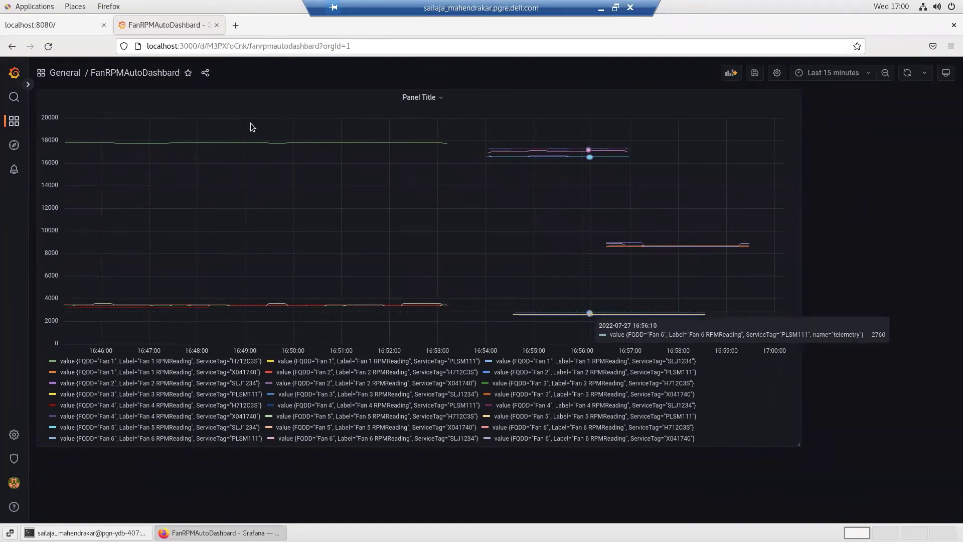
Open PowerReadingsAutomatedDashboard, discard the fan dashboard changes, and enlarge its graph panel.
left_click(65, 73)
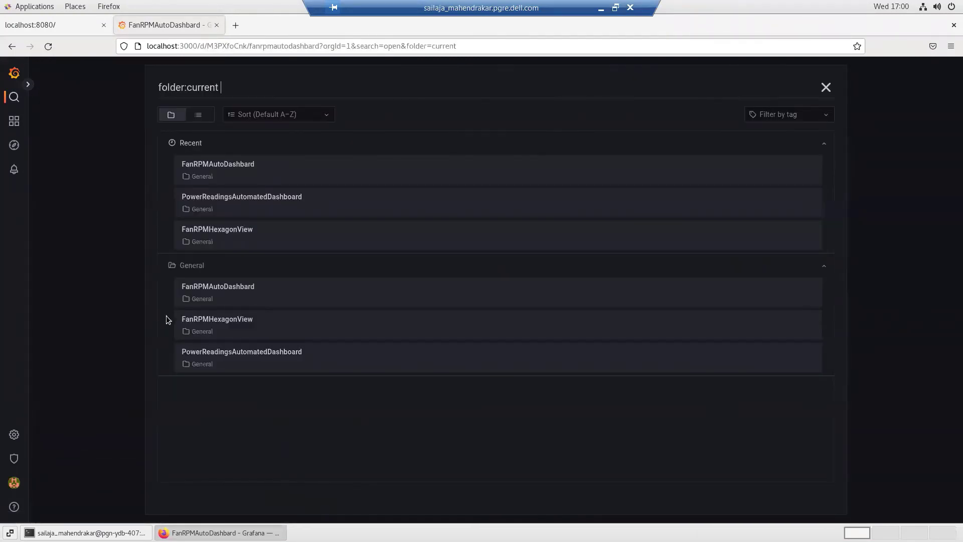
left_click(222, 354)
left_click(495, 177)
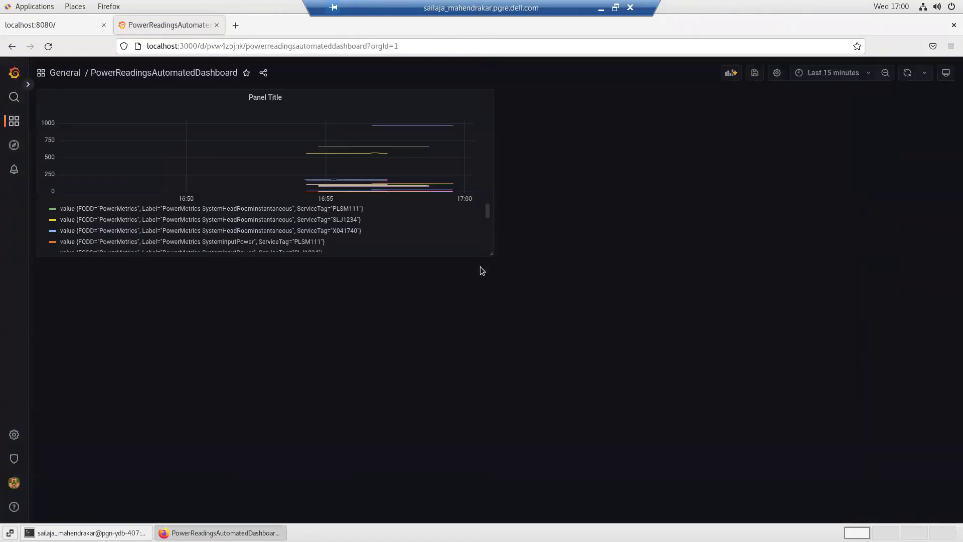
left_click_drag(489, 252, 862, 457)
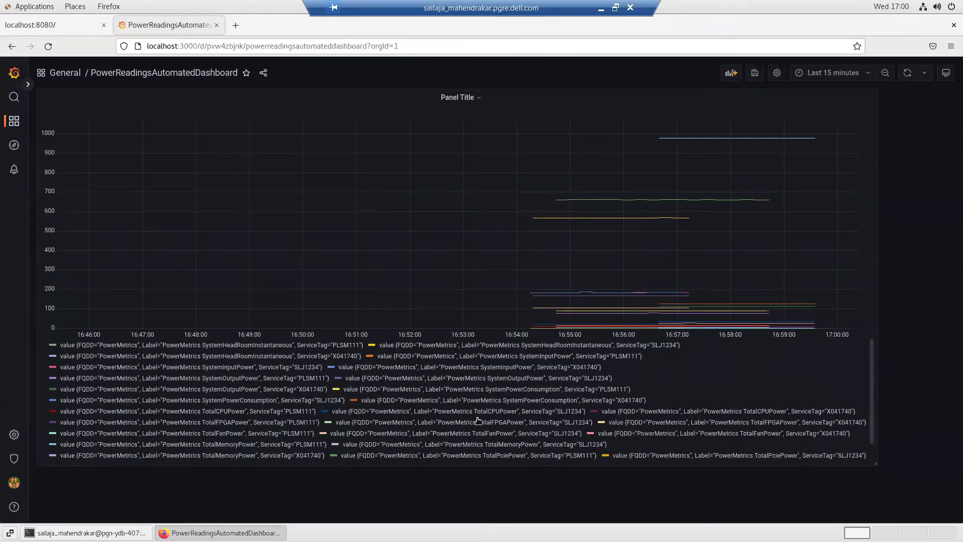
Isolate SystemInputPower for SLJ1234, then TotalCPUPower and TotalFanPower for PLSM111.
left_click(219, 372)
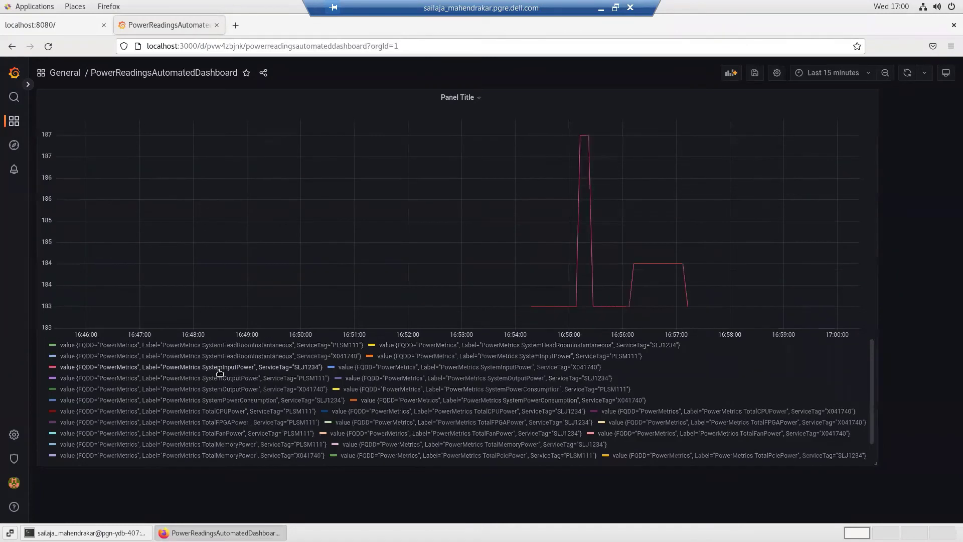
left_click(231, 413)
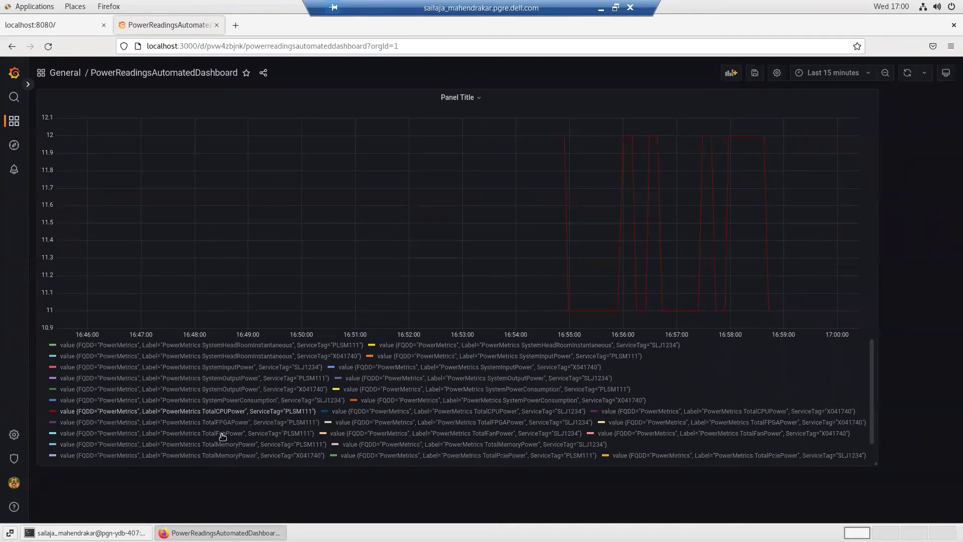
left_click(221, 434)
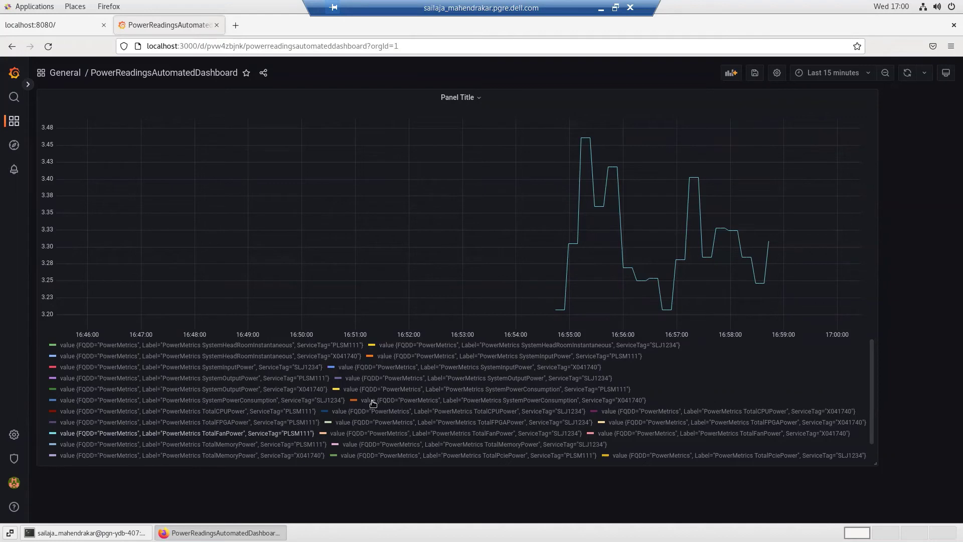
left_click(61, 74)
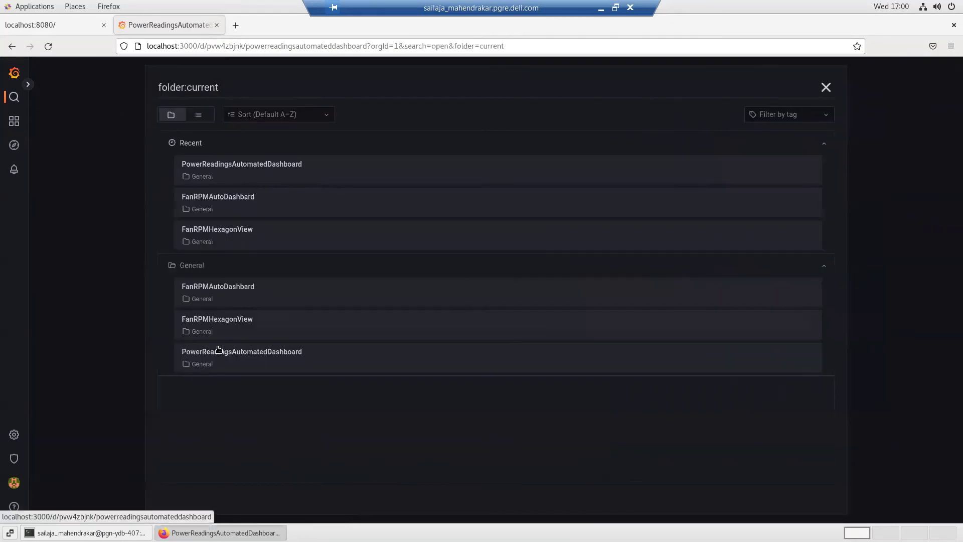
Open FanRPMHexagonView, discard the power dashboard changes, and enlarge the hexagon panel.
left_click(213, 325)
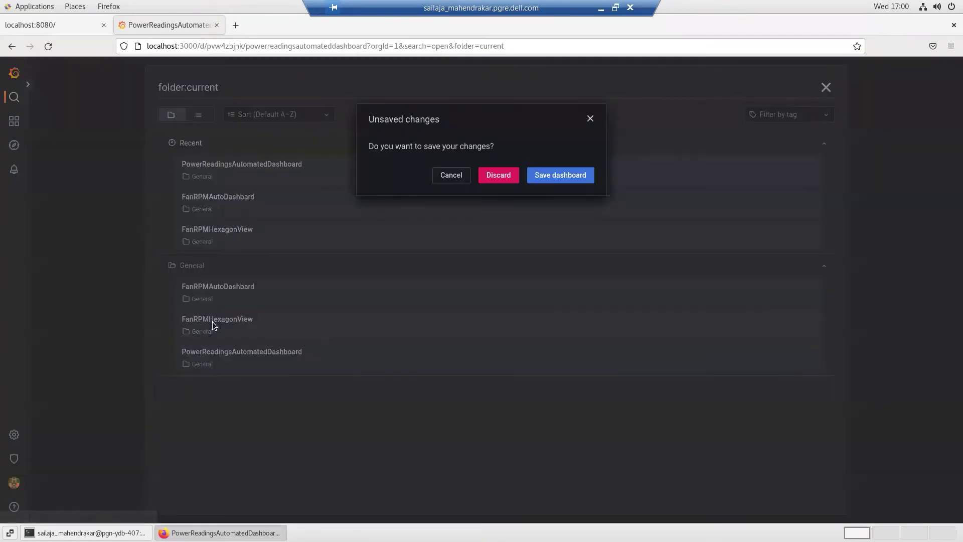
left_click(496, 175)
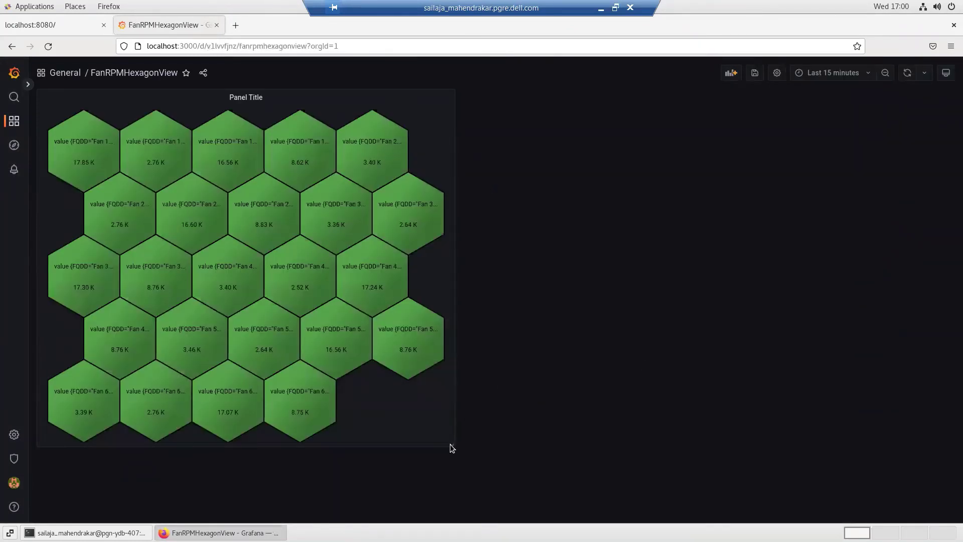
left_click_drag(450, 443, 756, 491)
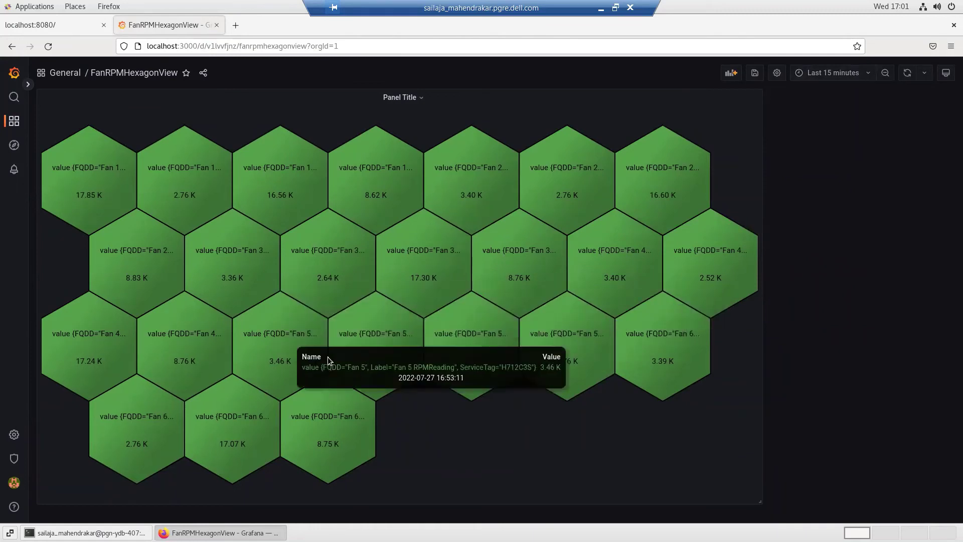
Switch to FanRPMAutoDashboard, discarding the hexagon view edits, and enlarge its fan RPM graph panel.
left_click(60, 72)
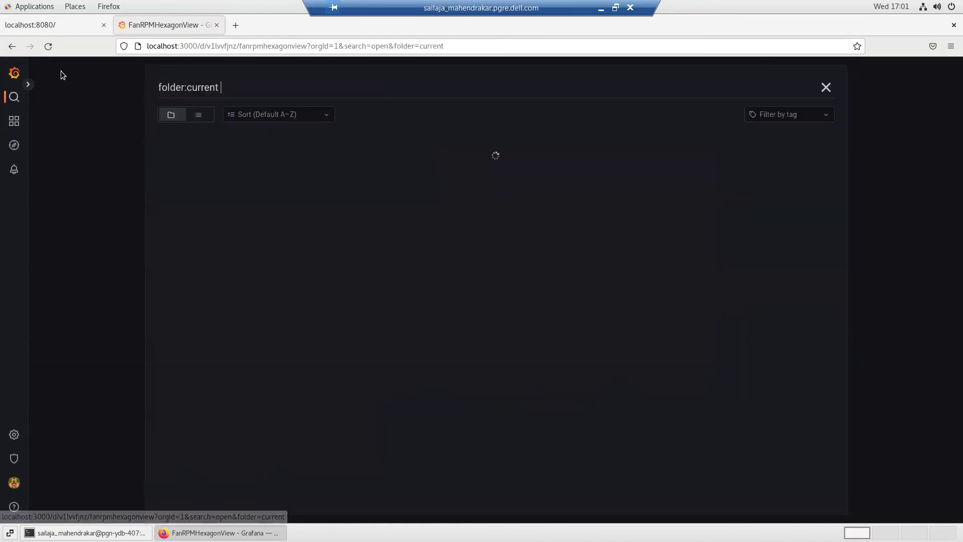
left_click(216, 288)
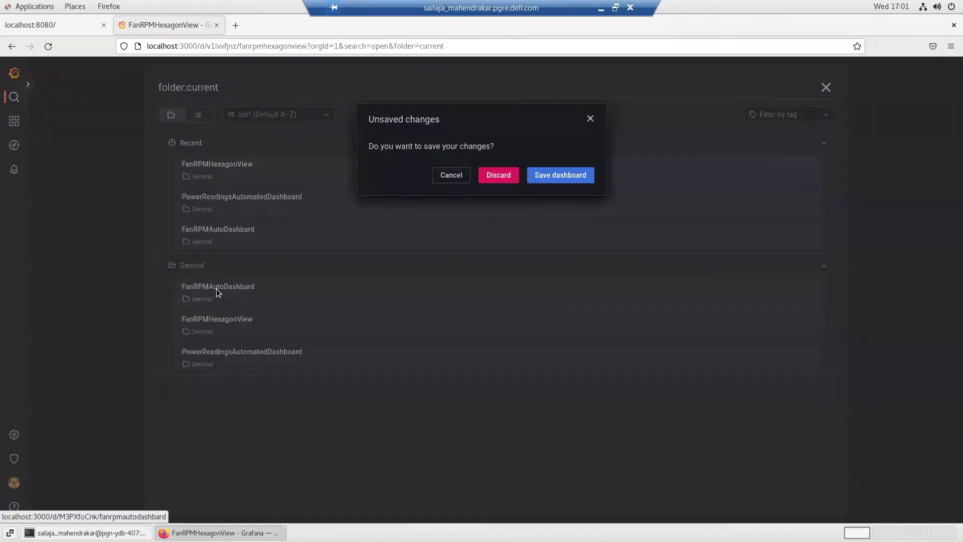
left_click(490, 177)
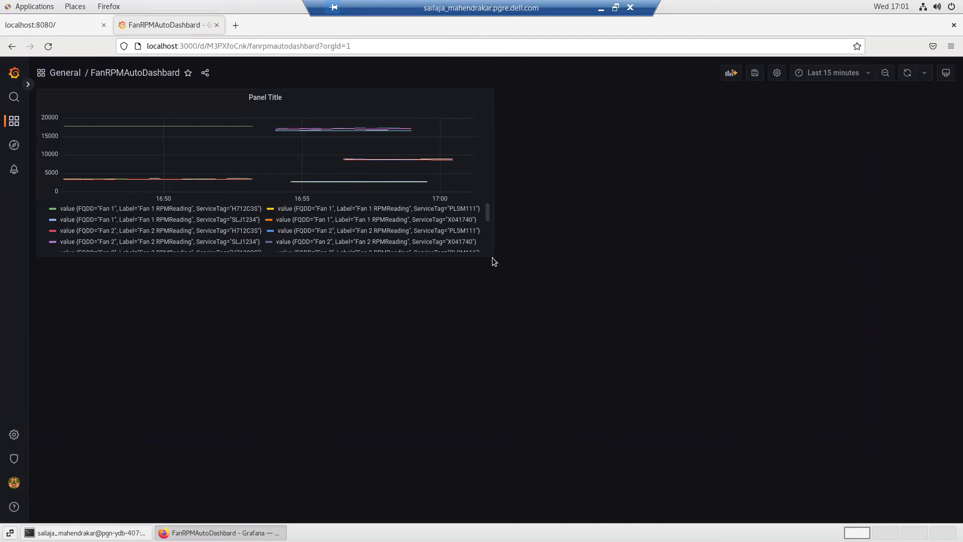
left_click_drag(490, 251, 784, 379)
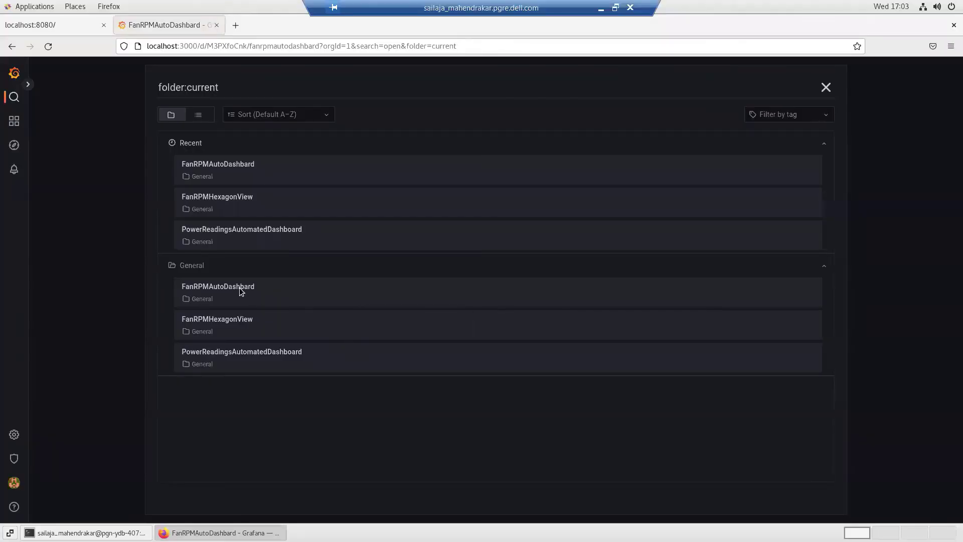
Open FanRPMAutoDashboard and browse the time-range presets, keeping the last 15 minutes.
left_click(240, 290)
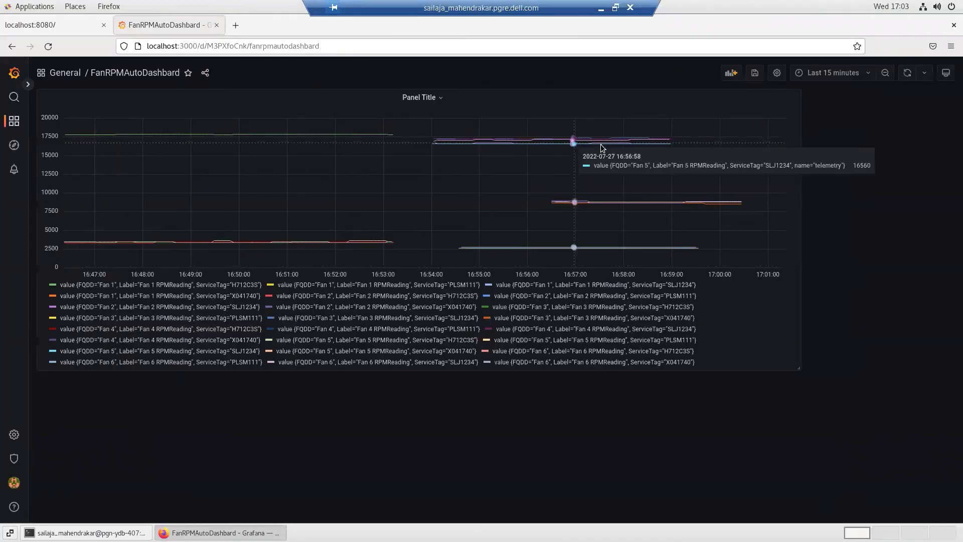
left_click(843, 75)
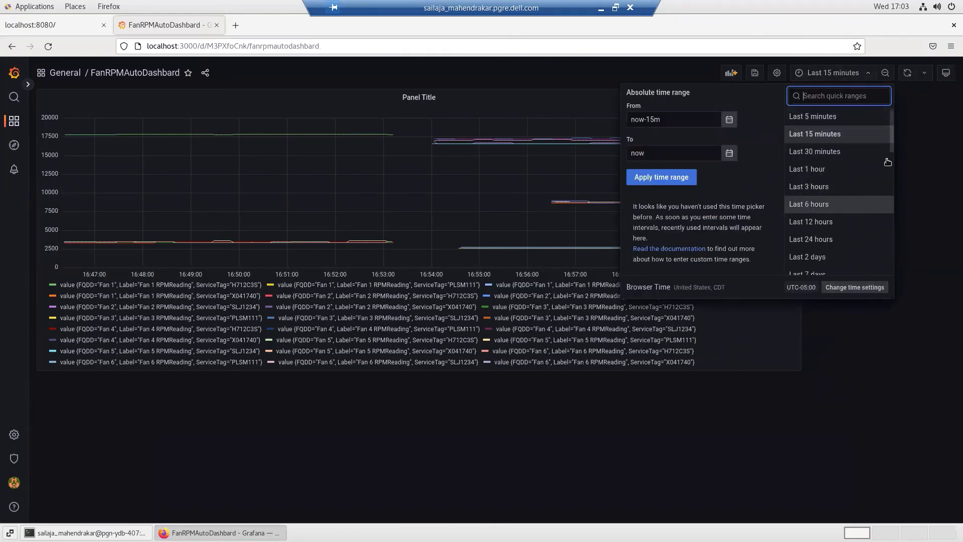
scroll(893, 150, "down", 3)
scroll(895, 202, "down", 5)
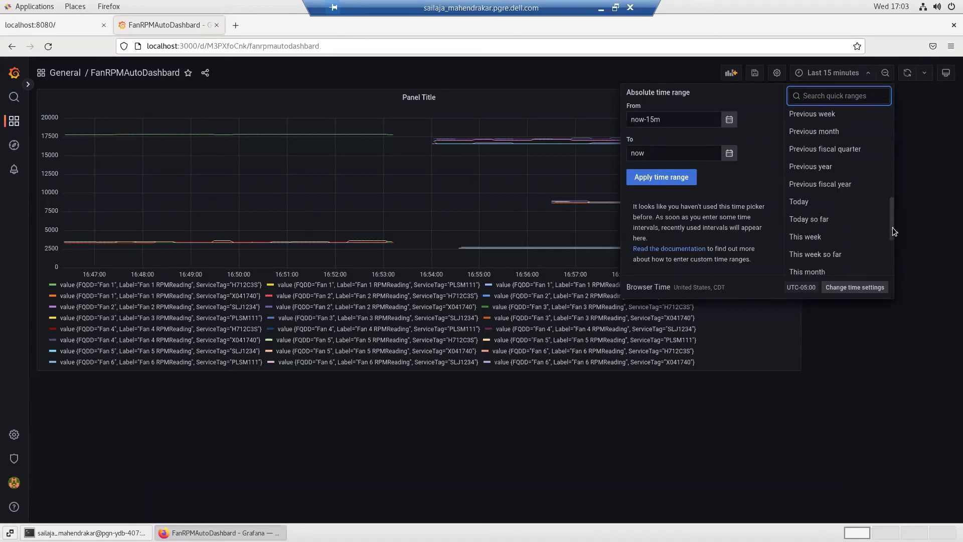
scroll(894, 228, "up", 2)
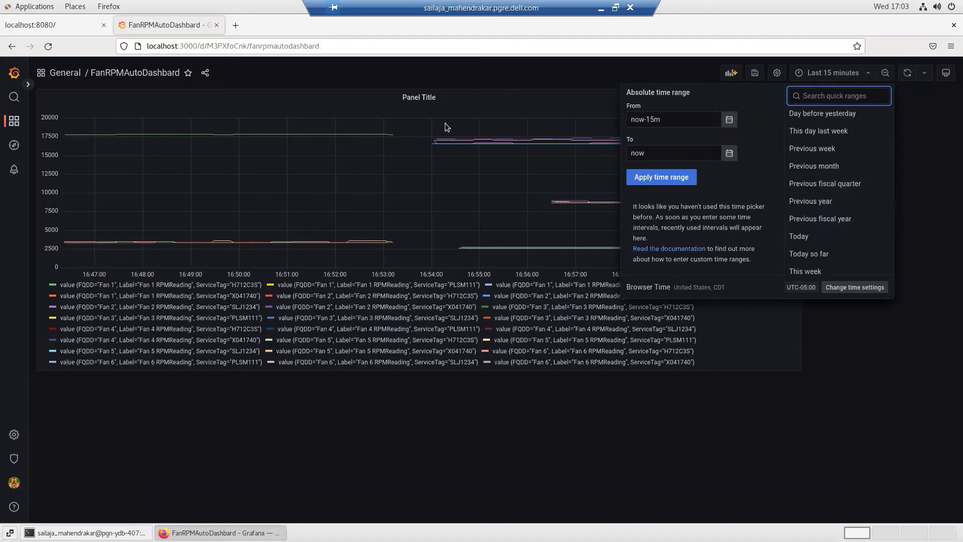
left_click(490, 90)
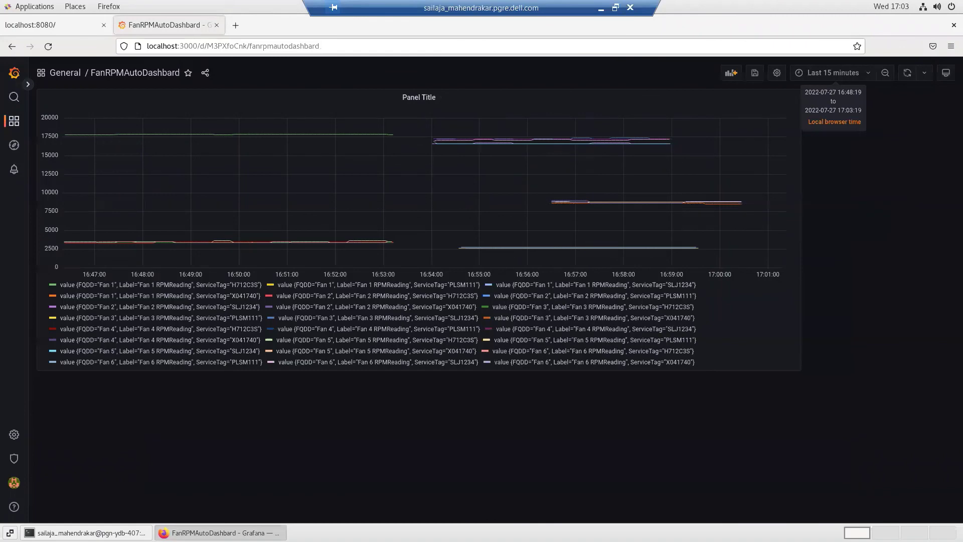